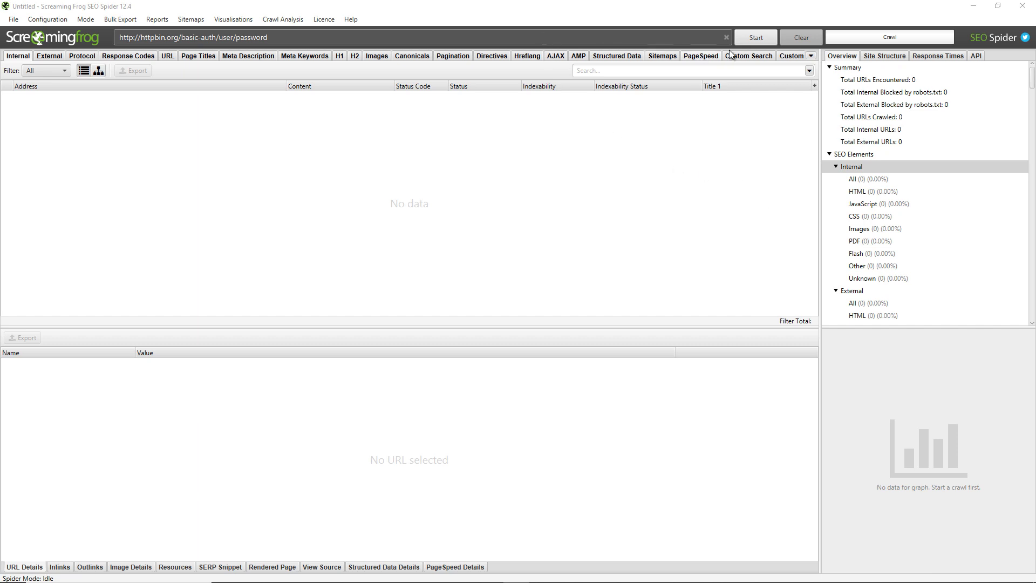
# Start the crawl and supply the test username and password at the basic-auth prompt.
pyautogui.click(749, 35)
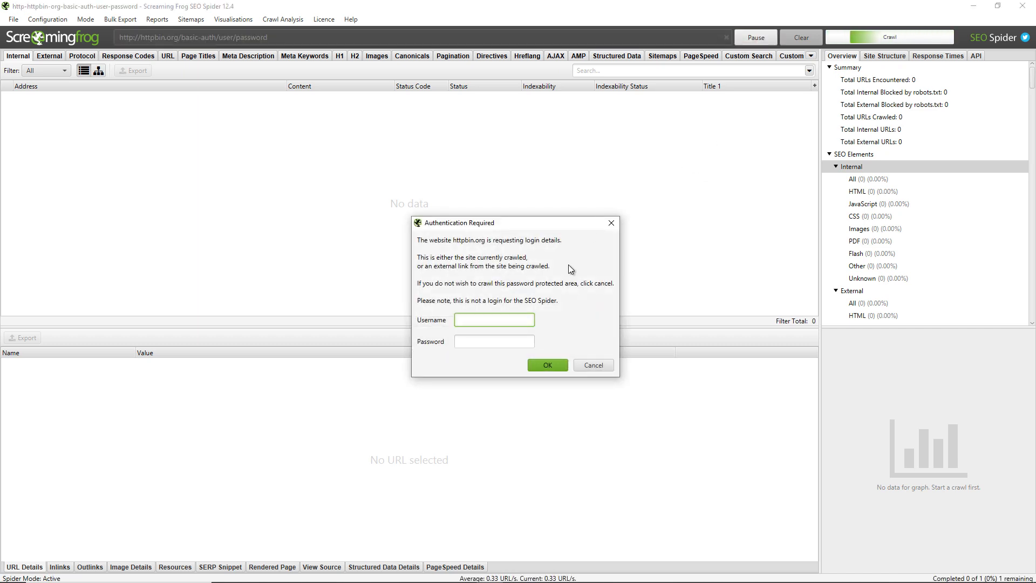
pyautogui.click(495, 320)
pyautogui.write('user')
pyautogui.press('Tab')
pyautogui.write('password')
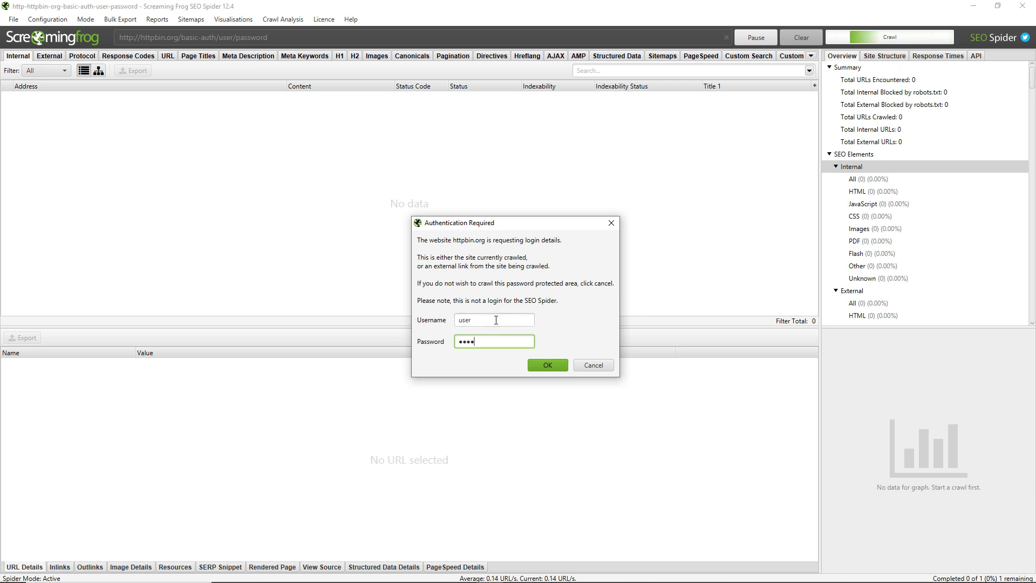
pyautogui.press('Return')
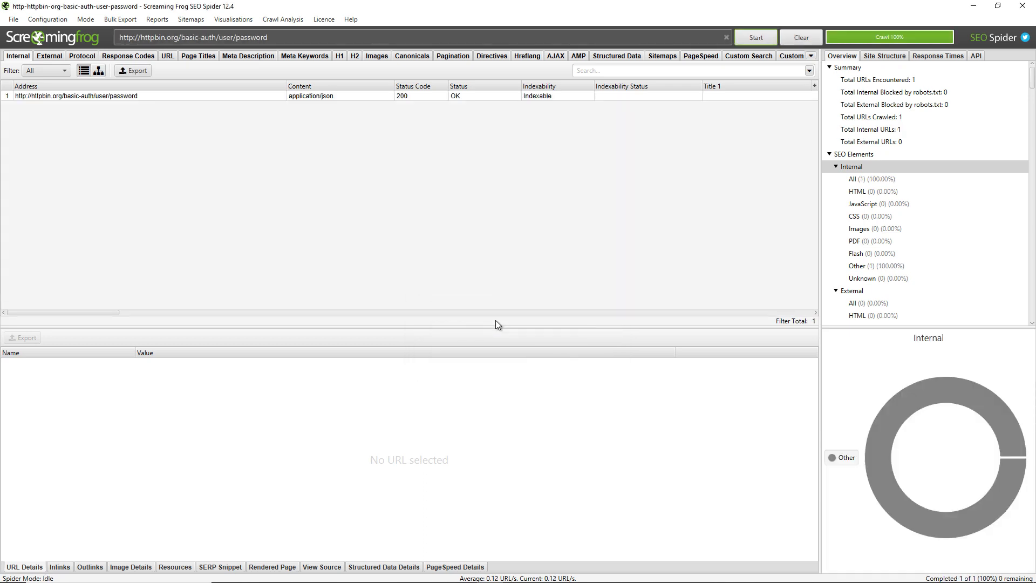
# Select the crawled httpbin URL to view its details: application/json, 47.0 B, 200 OK, Indexable.
pyautogui.click(196, 98)
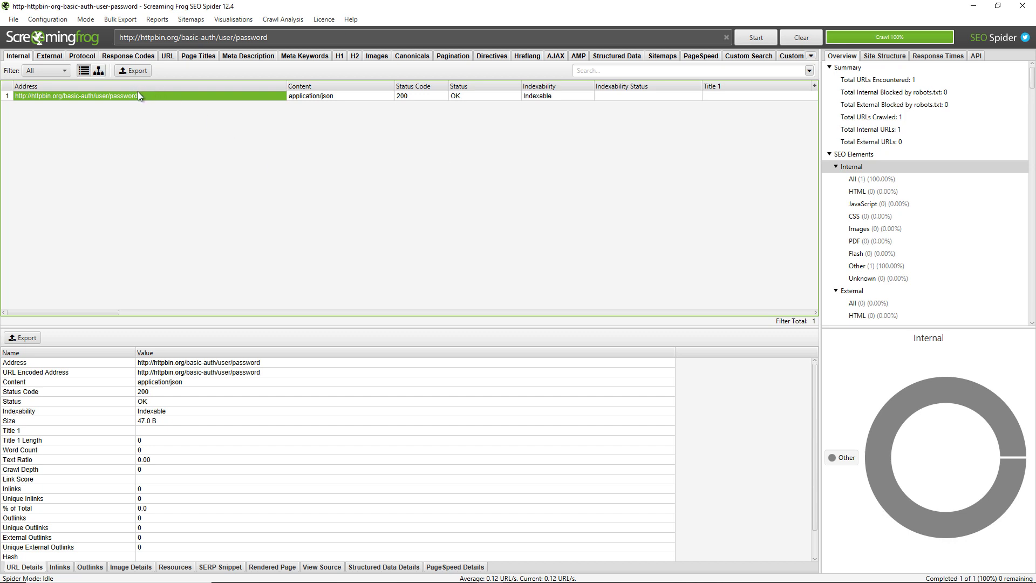
# Change the robots.txt setting to 'Ignore robots.txt' and confirm.
pyautogui.click(49, 21)
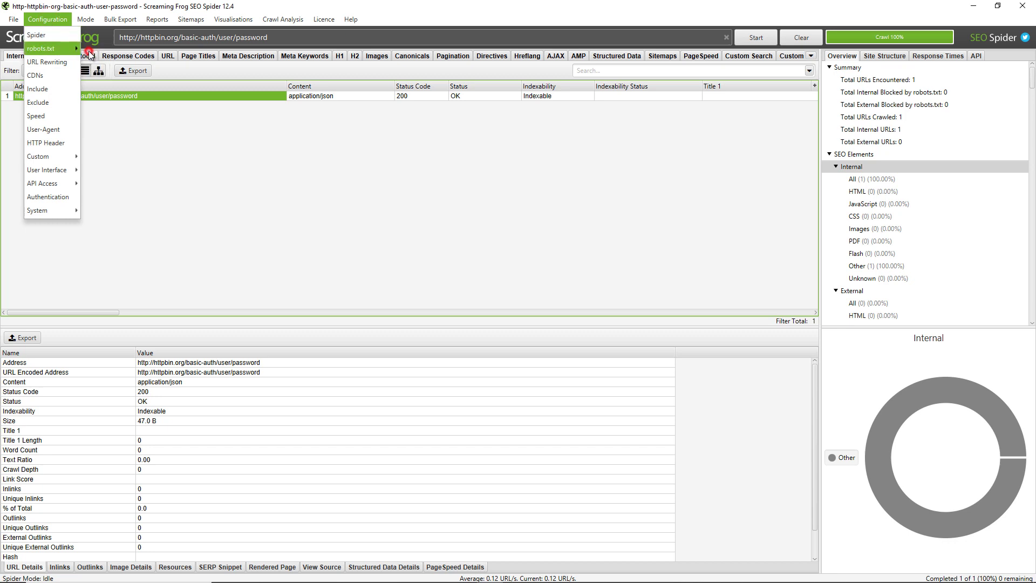
pyautogui.click(89, 50)
pyautogui.click(518, 277)
pyautogui.click(520, 311)
pyautogui.click(556, 329)
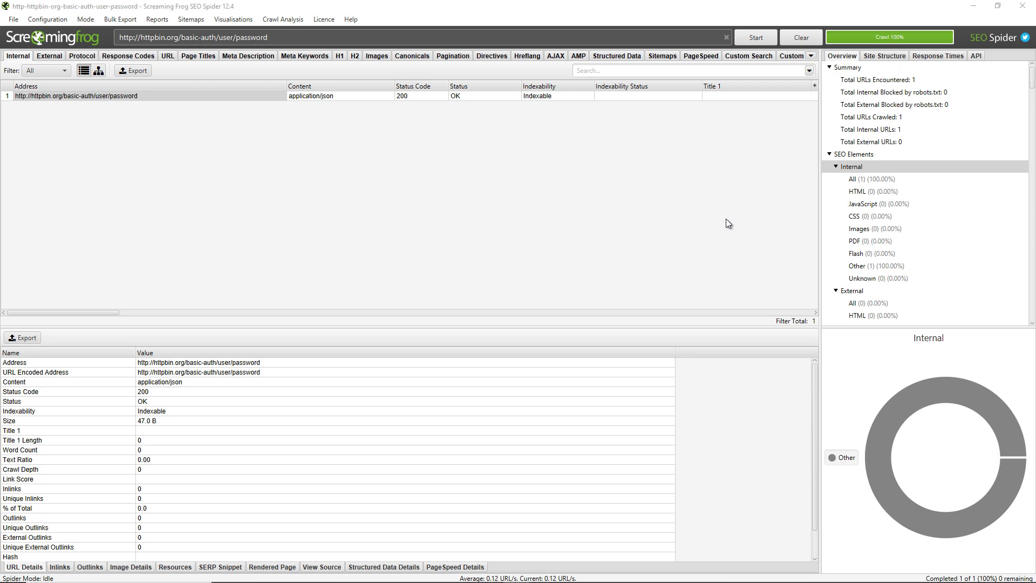
# Add the Fantasy Premier League login address as a new forms-based authentication URL.
pyautogui.click(48, 19)
pyautogui.click(56, 196)
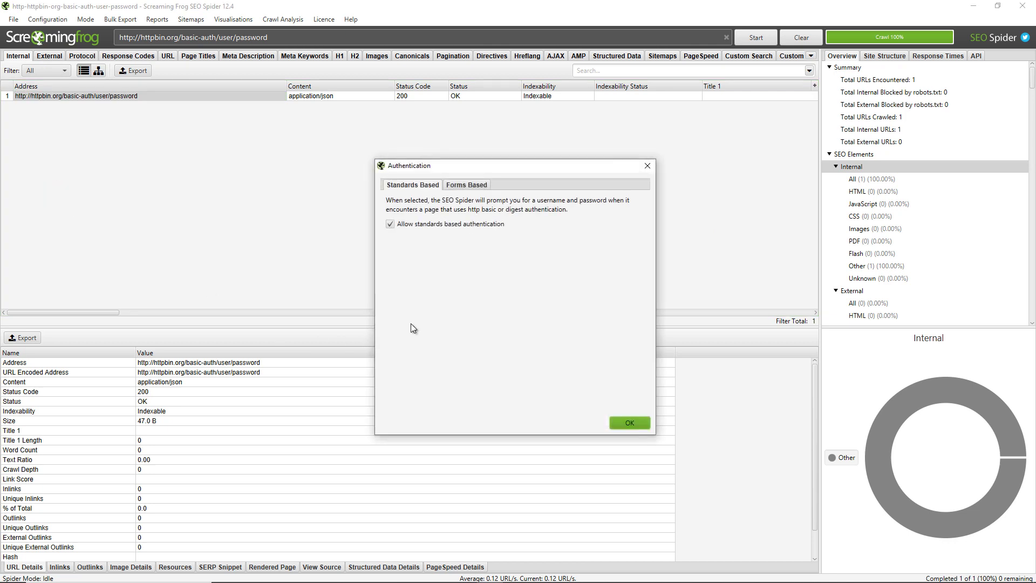
pyautogui.click(471, 183)
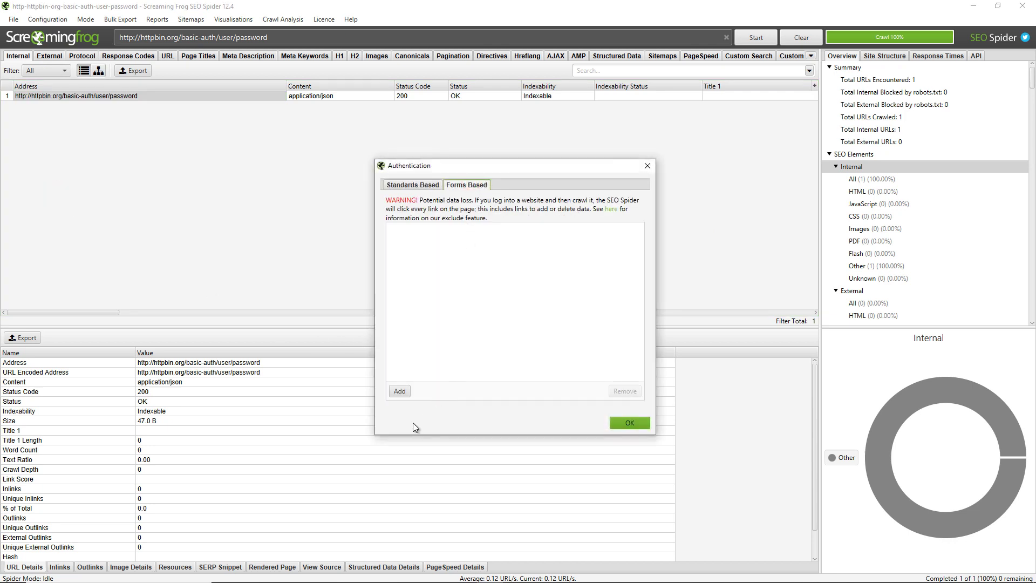
pyautogui.click(401, 391)
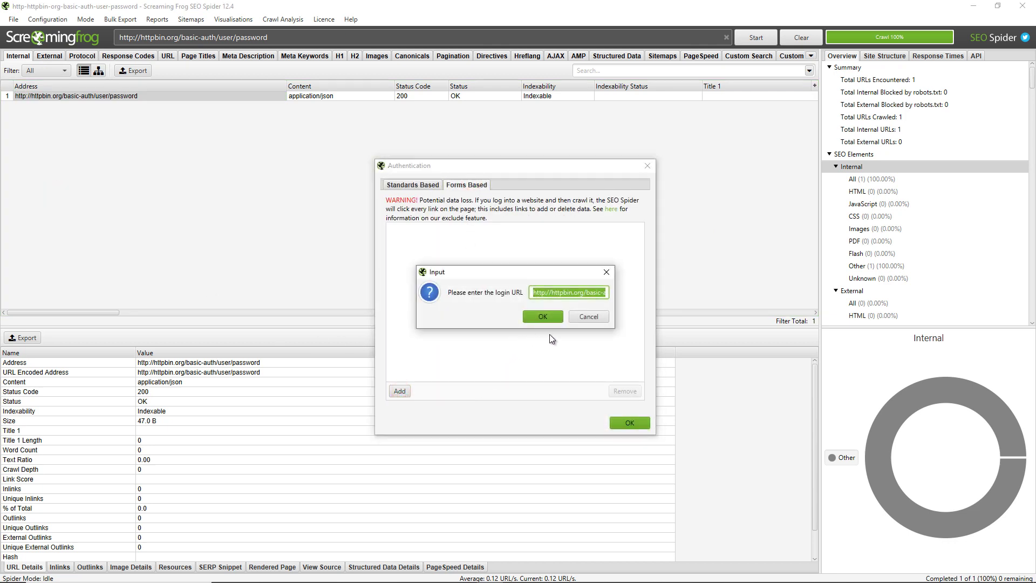
pyautogui.write('https://fantasy.premierleague.com/')
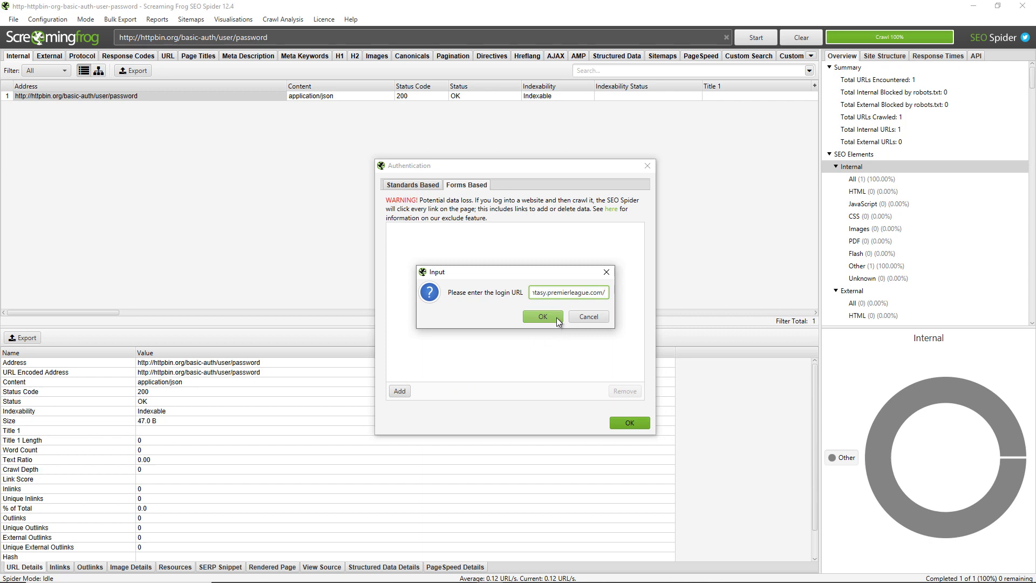
pyautogui.click(556, 317)
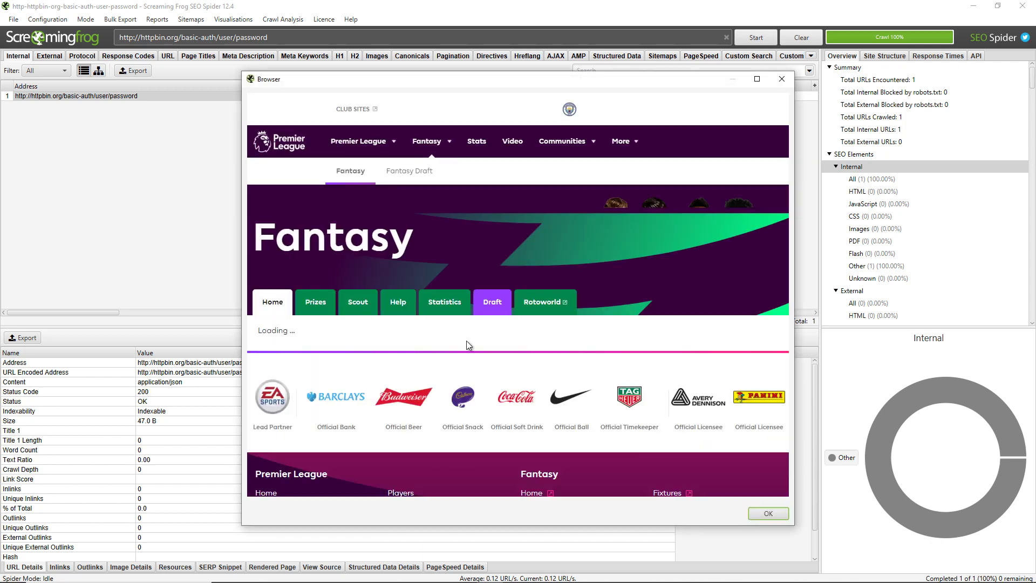
# Sign in to the Fantasy site with the account e-mail and password, keeping the login.
pyautogui.click(420, 313)
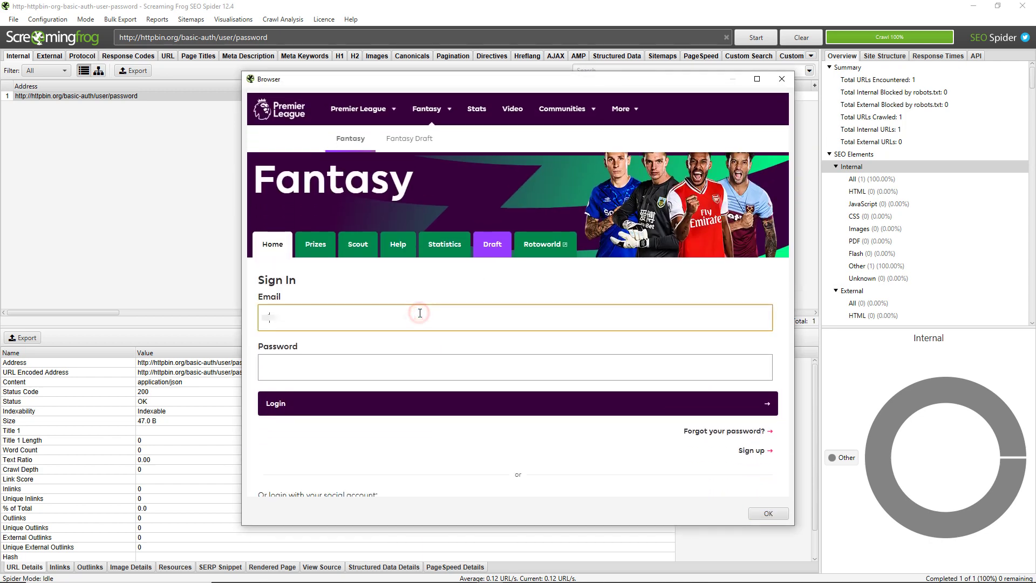
pyautogui.write('name@emailexample.com')
pyautogui.press('Tab')
pyautogui.write('password')
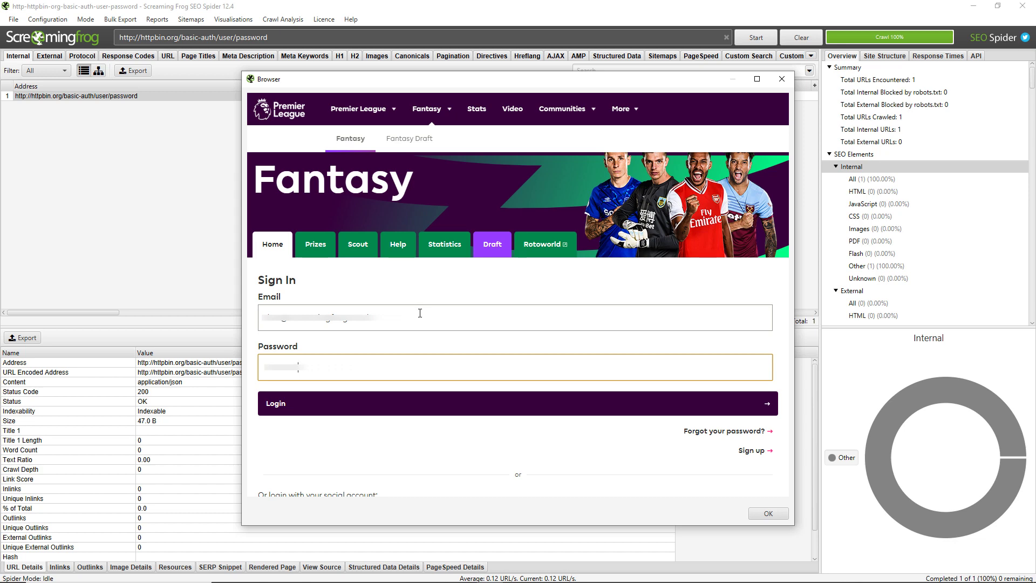
pyautogui.click(500, 405)
pyautogui.scroll(-3, 507, 361)
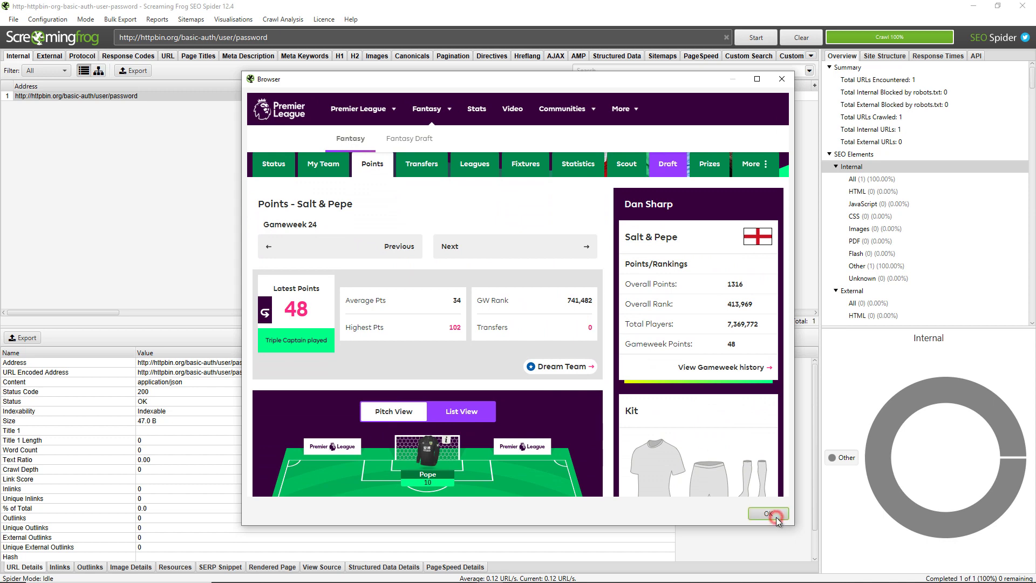
pyautogui.click(776, 517)
pyautogui.click(625, 424)
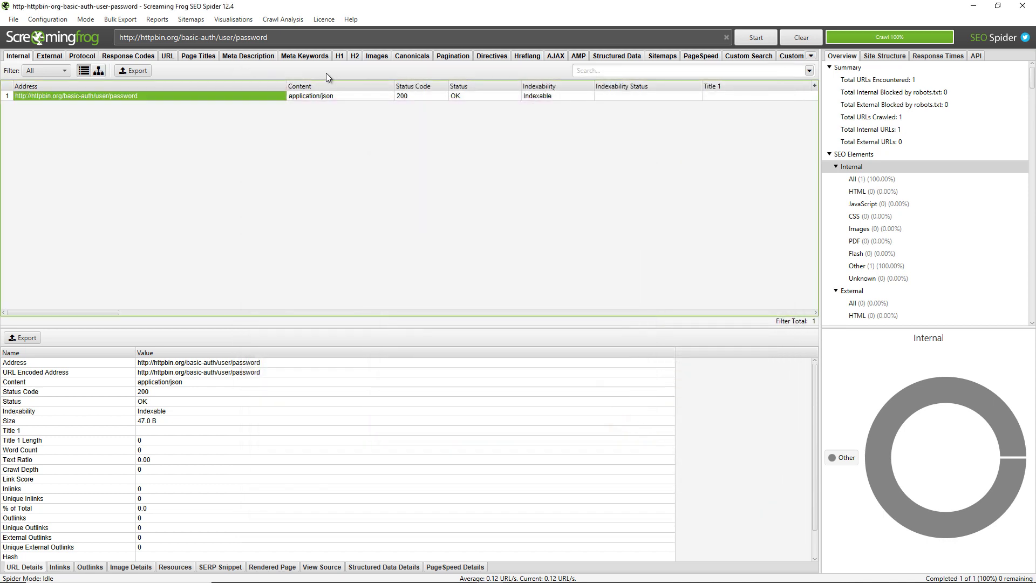
pyautogui.click(311, 37)
pyautogui.hotkey('ctrl', 'a')
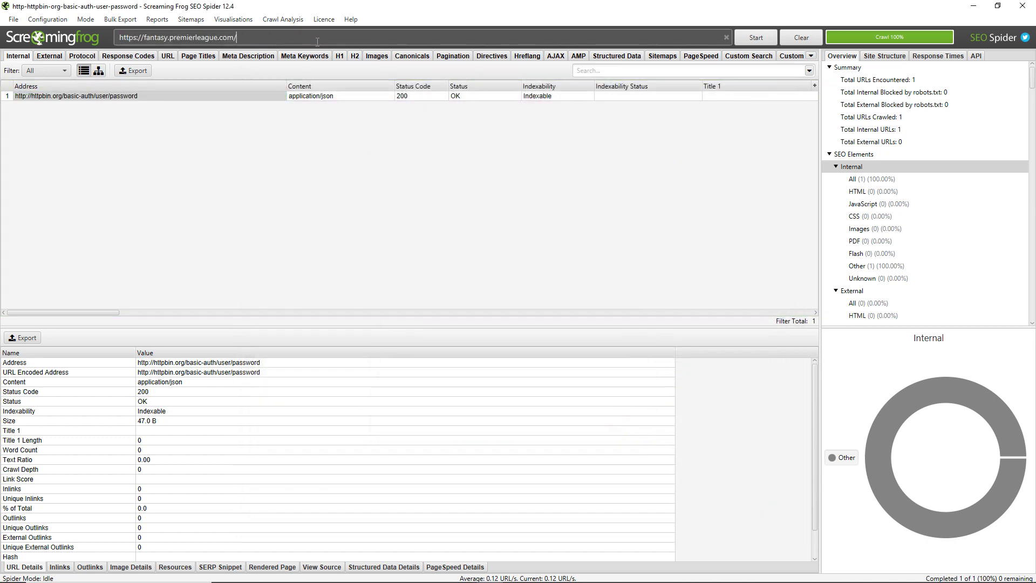
pyautogui.write('https://fantasy.premierleague.com/')
pyautogui.click(46, 21)
pyautogui.click(46, 35)
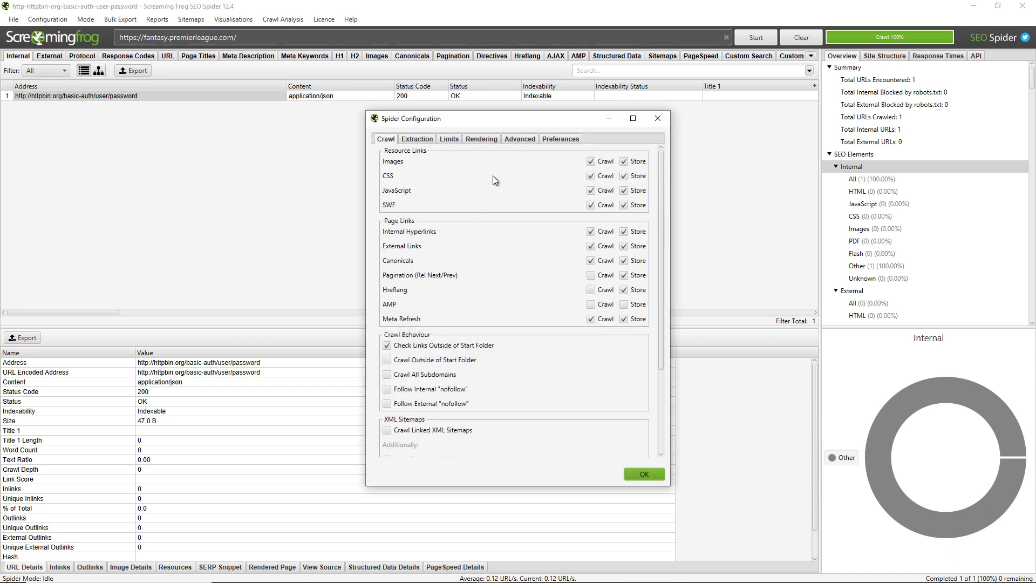
pyautogui.click(482, 139)
pyautogui.click(607, 158)
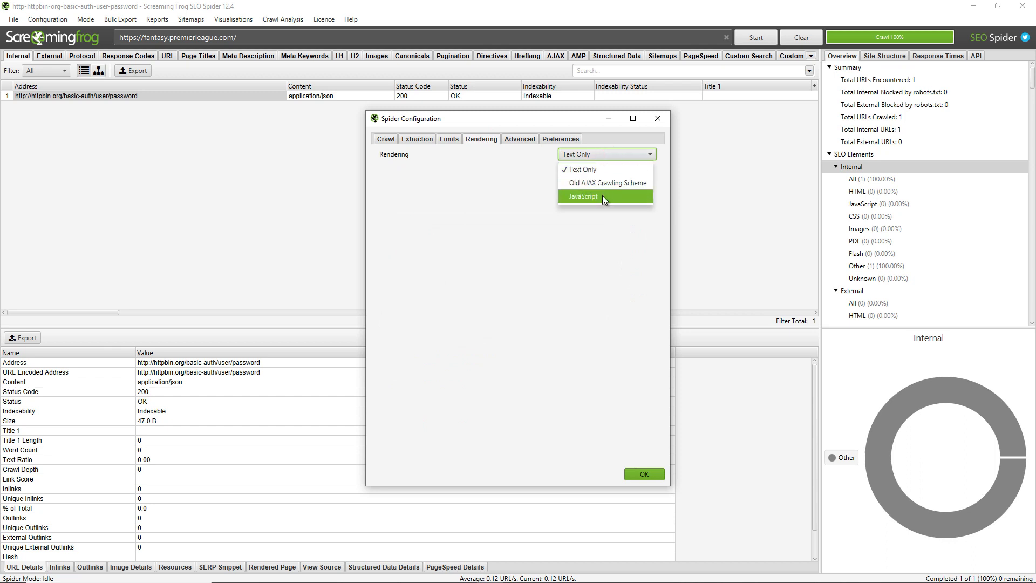
pyautogui.click(597, 117)
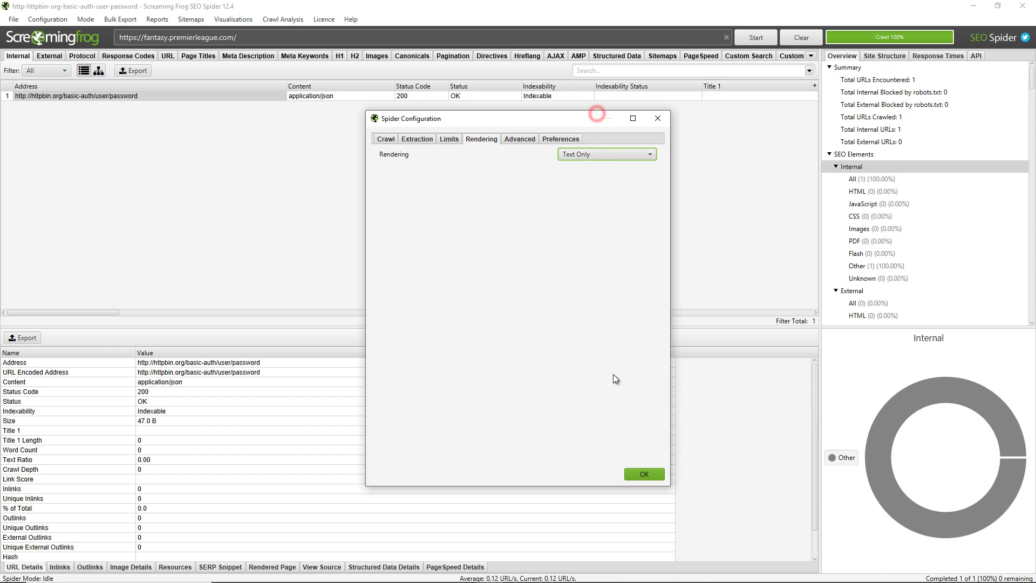
pyautogui.click(639, 469)
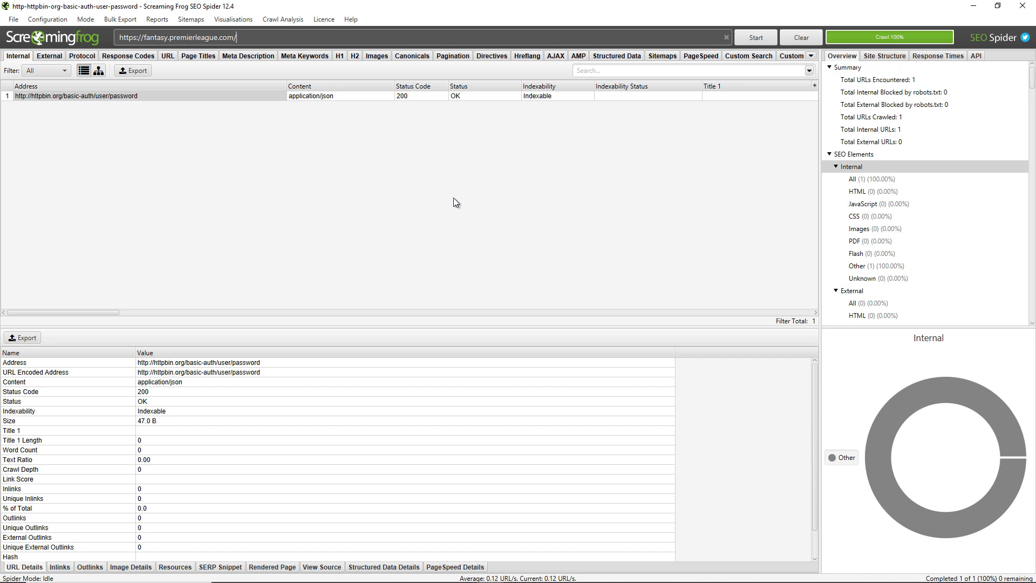
pyautogui.click(45, 20)
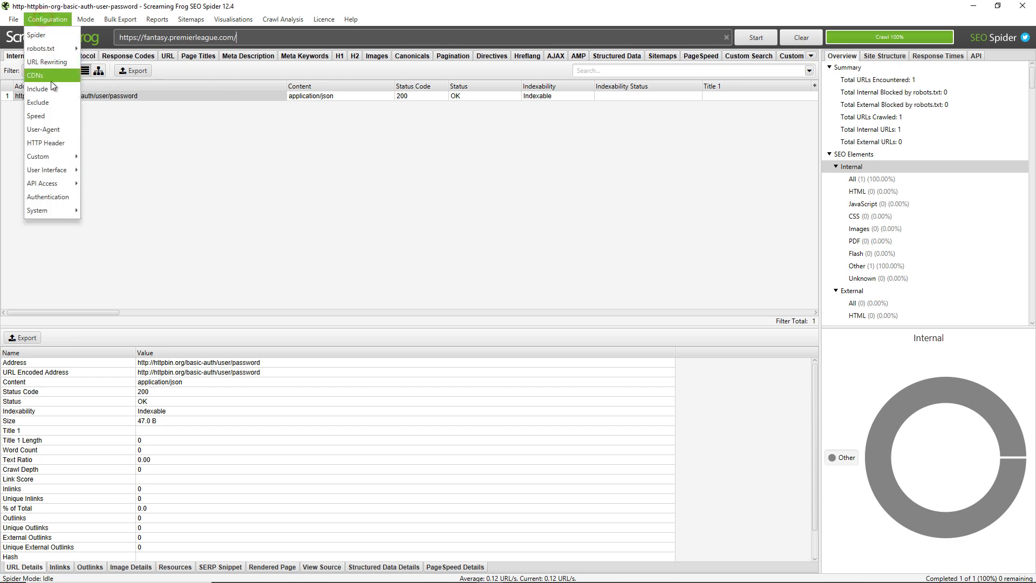
pyautogui.click(50, 103)
pyautogui.click(456, 286)
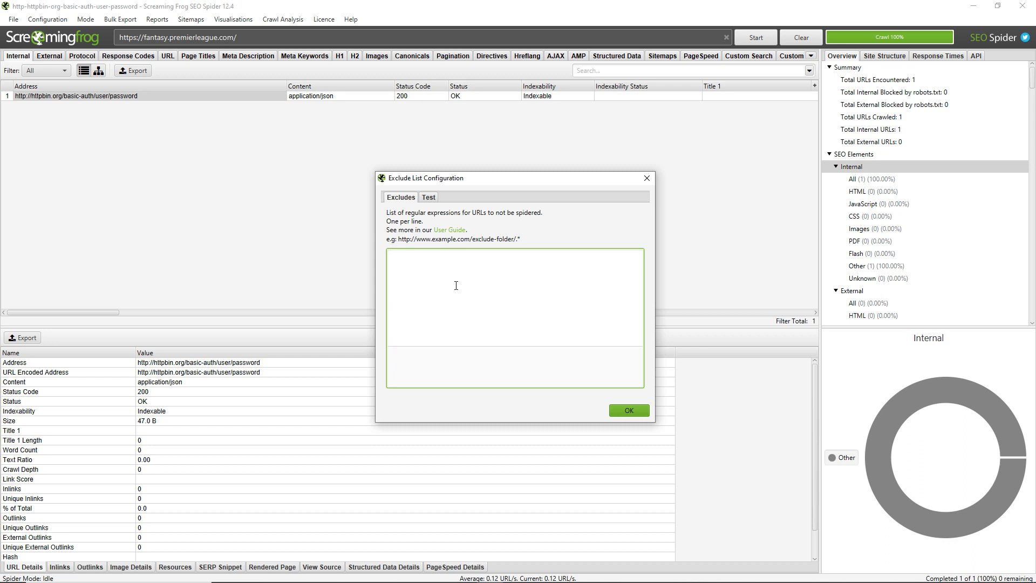
pyautogui.click(629, 411)
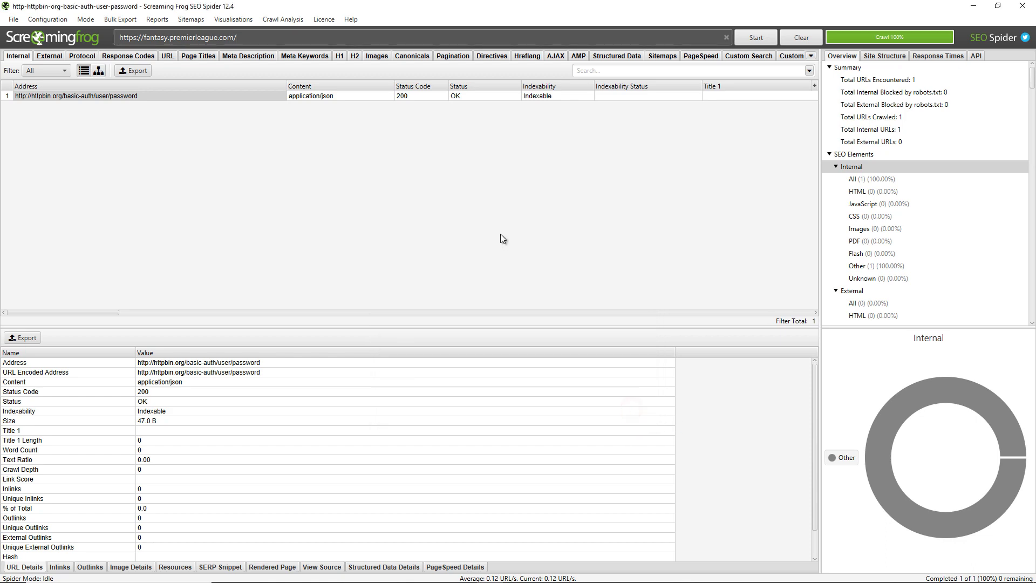